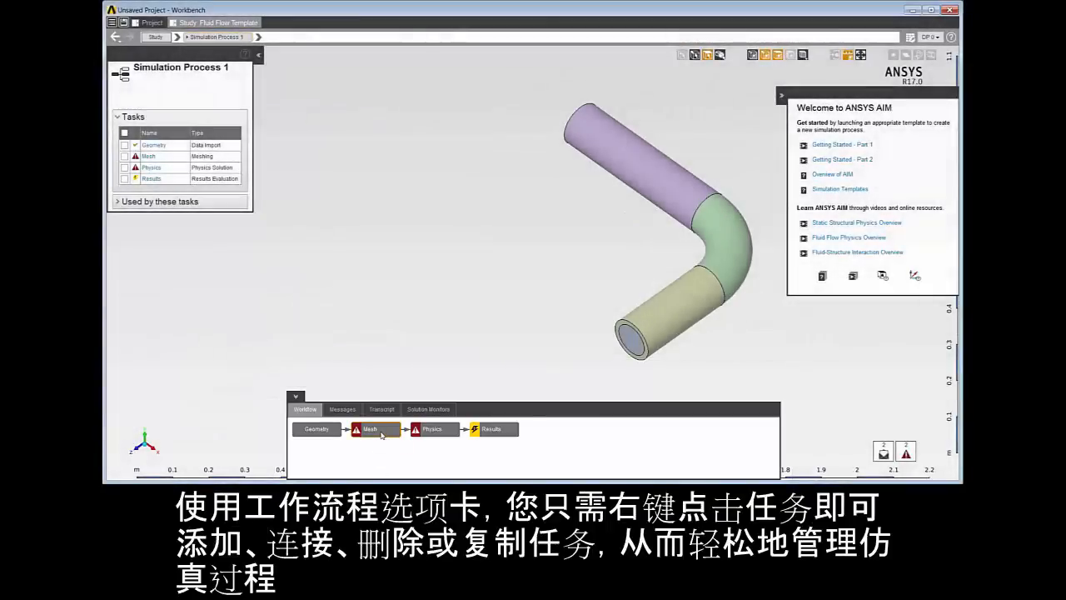
Add a Physics Solution task after the Mesh task in the workflow.
right_click(381, 432)
mouse_move(423, 441)
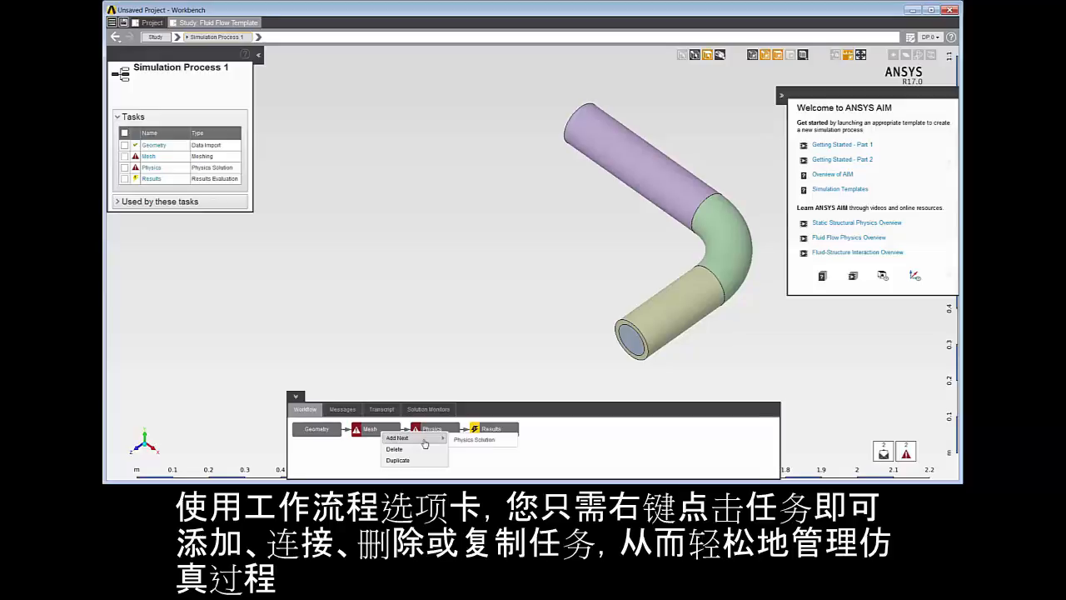
click(472, 440)
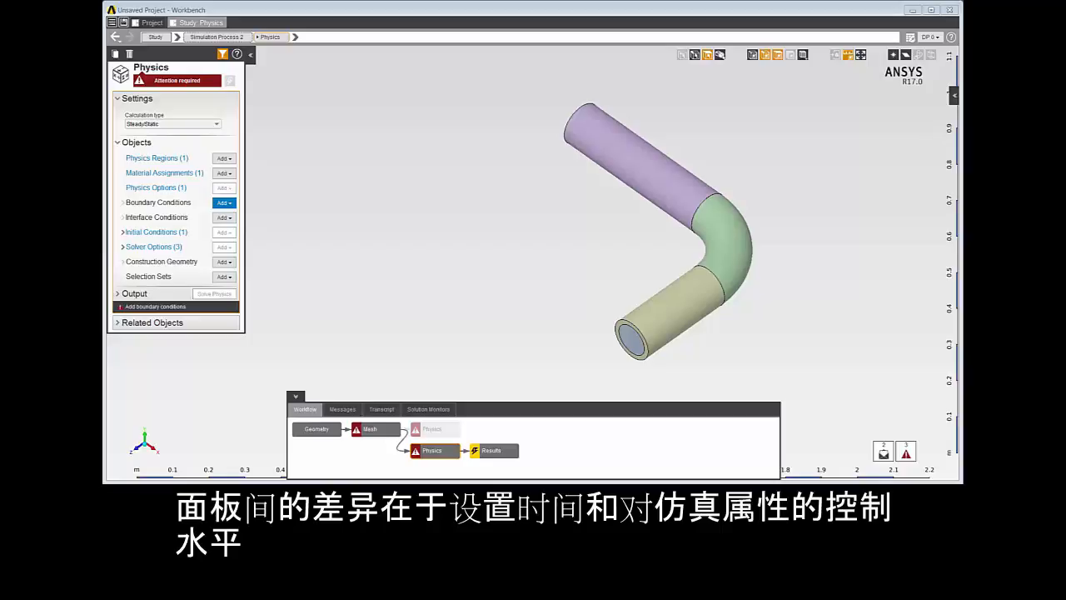
Add an Inlet boundary condition at the pipe's open end and show its additional properties.
right_click(651, 343)
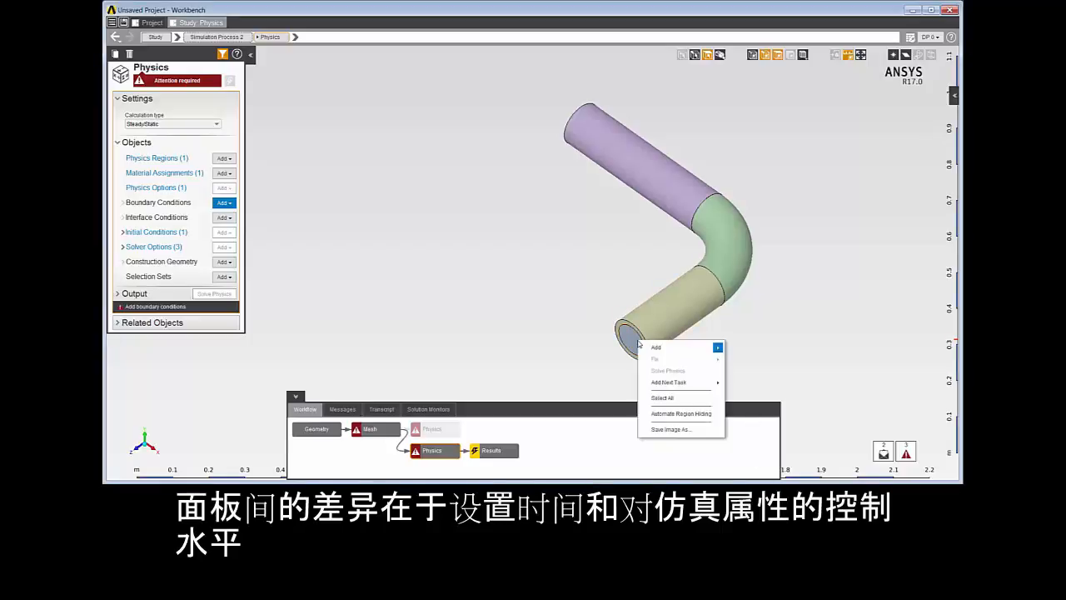
mouse_move(657, 346)
mouse_move(766, 361)
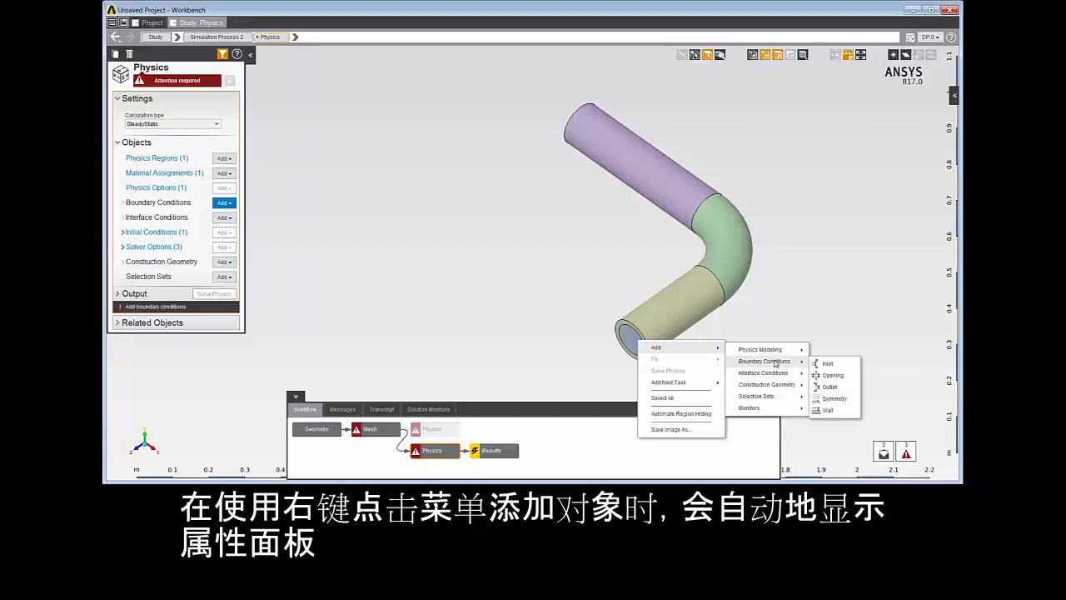
click(824, 364)
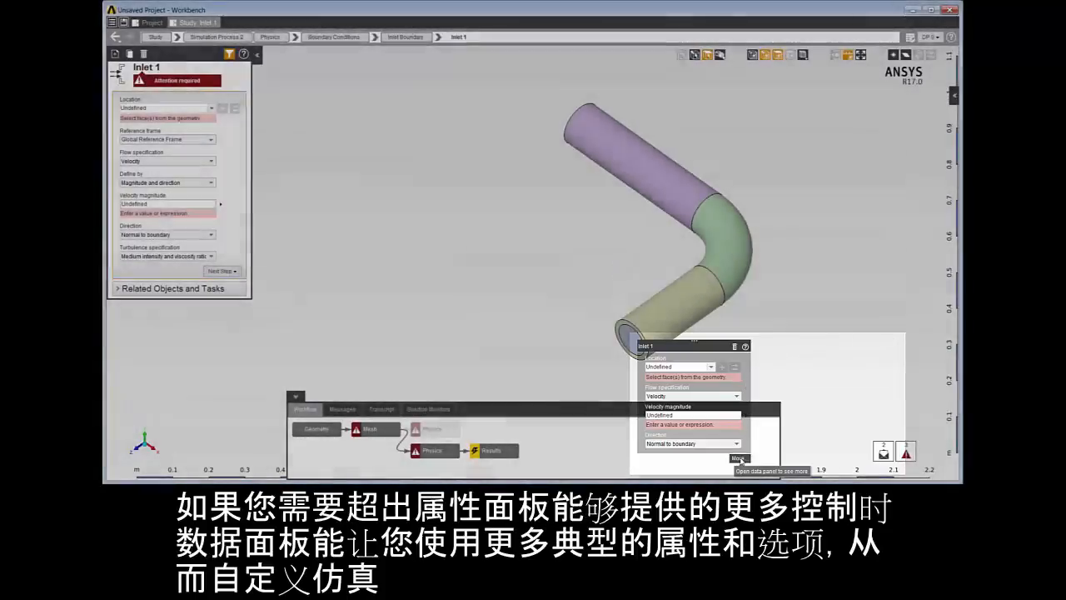
click(741, 460)
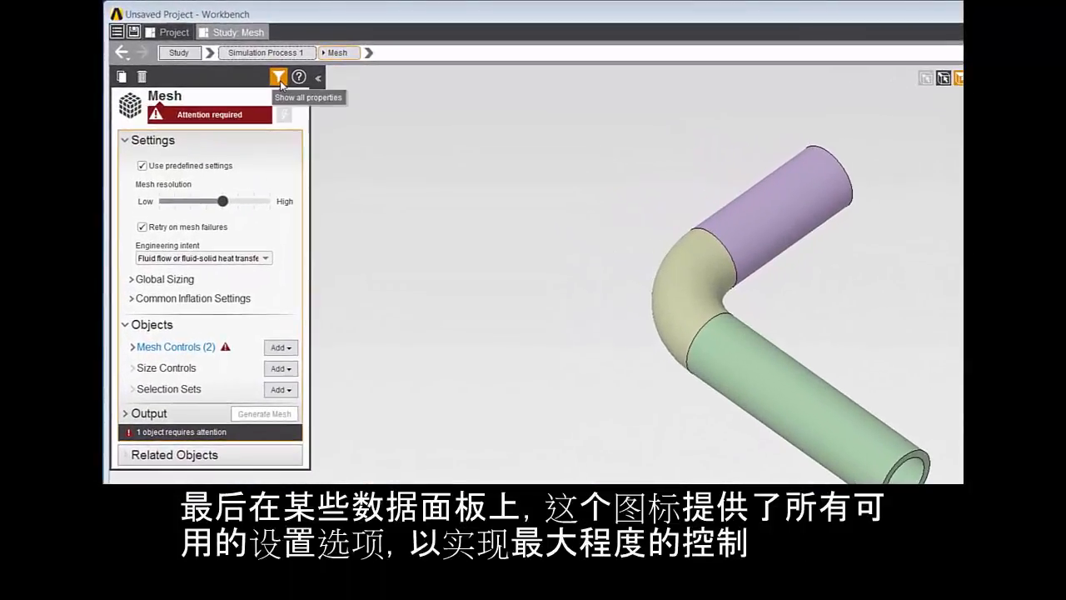
Show all available Mesh properties and return to the filtered set.
click(281, 84)
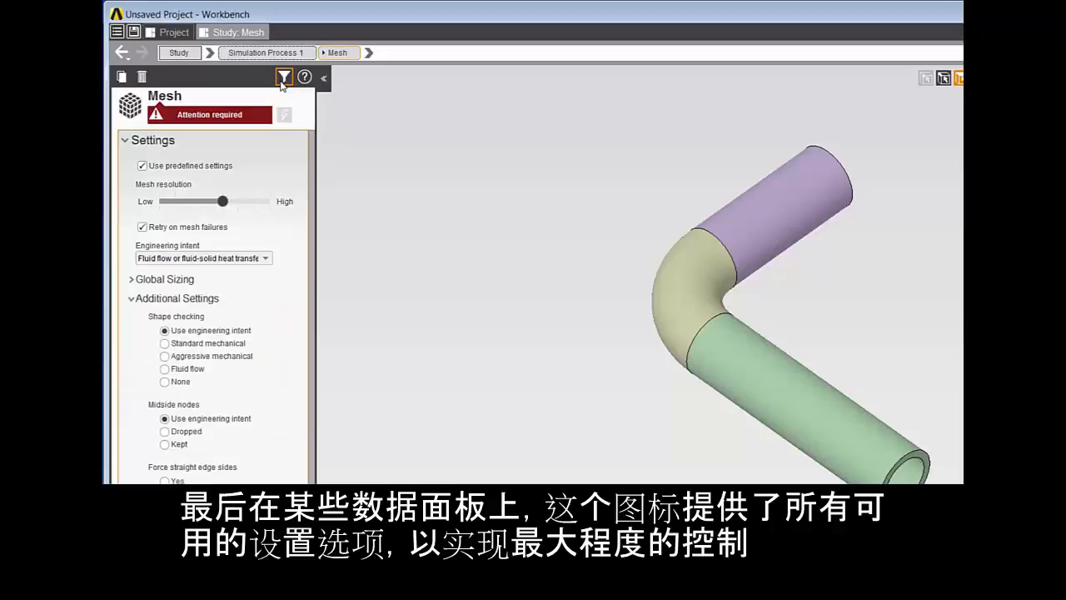
click(280, 81)
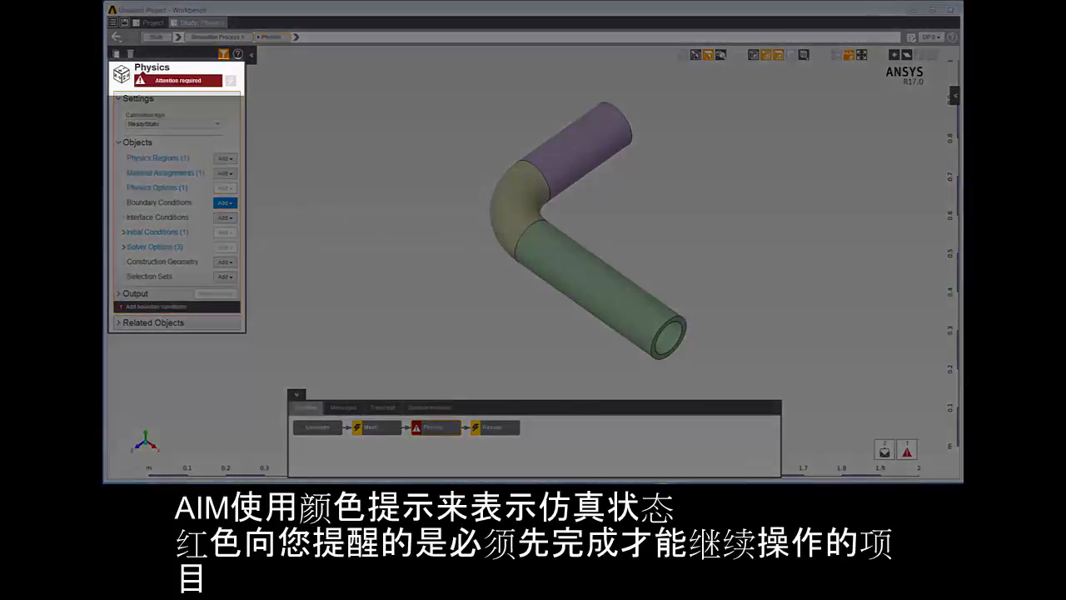
Check the status of the Mesh task and generate the mesh.
click(378, 431)
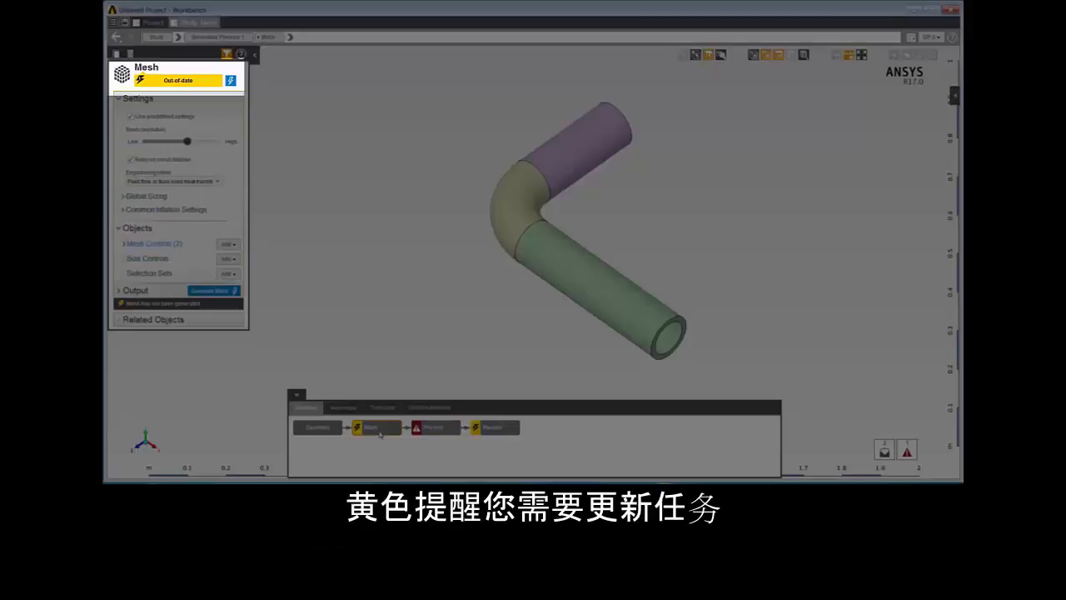
click(325, 429)
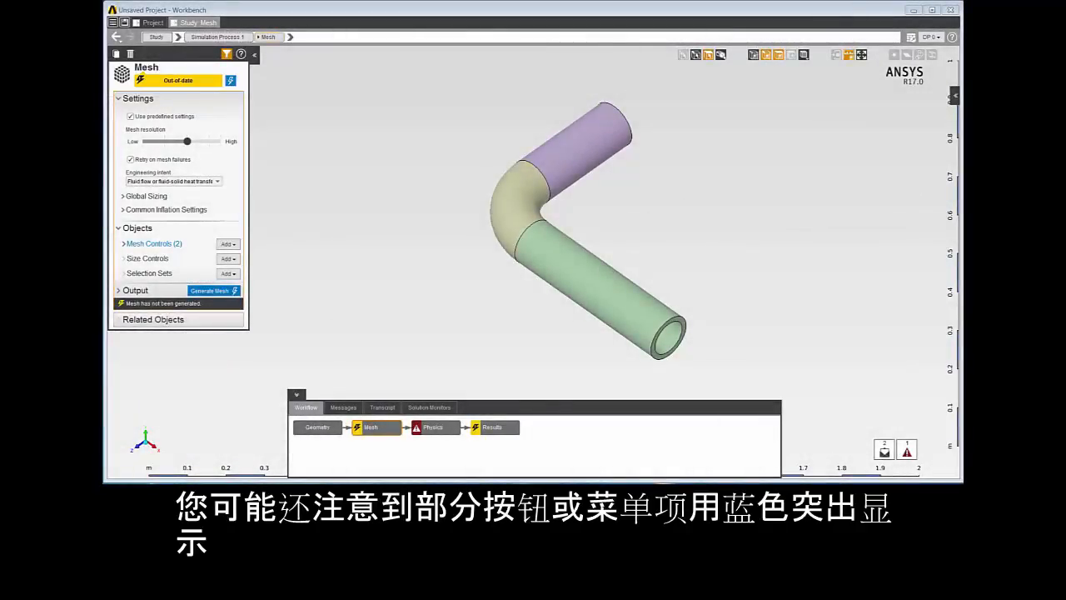
right_click(362, 247)
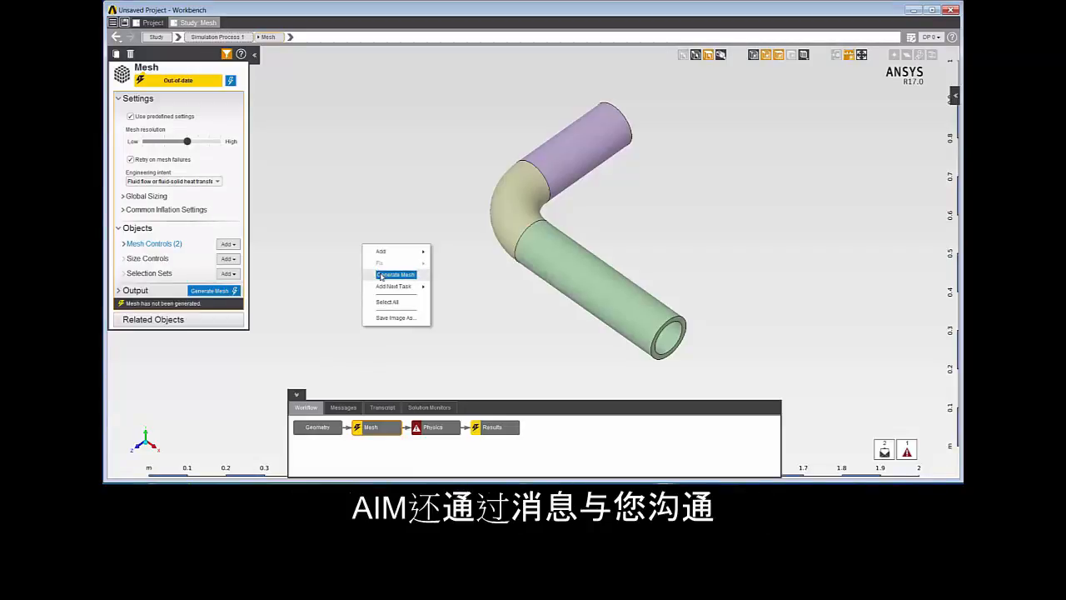
click(395, 274)
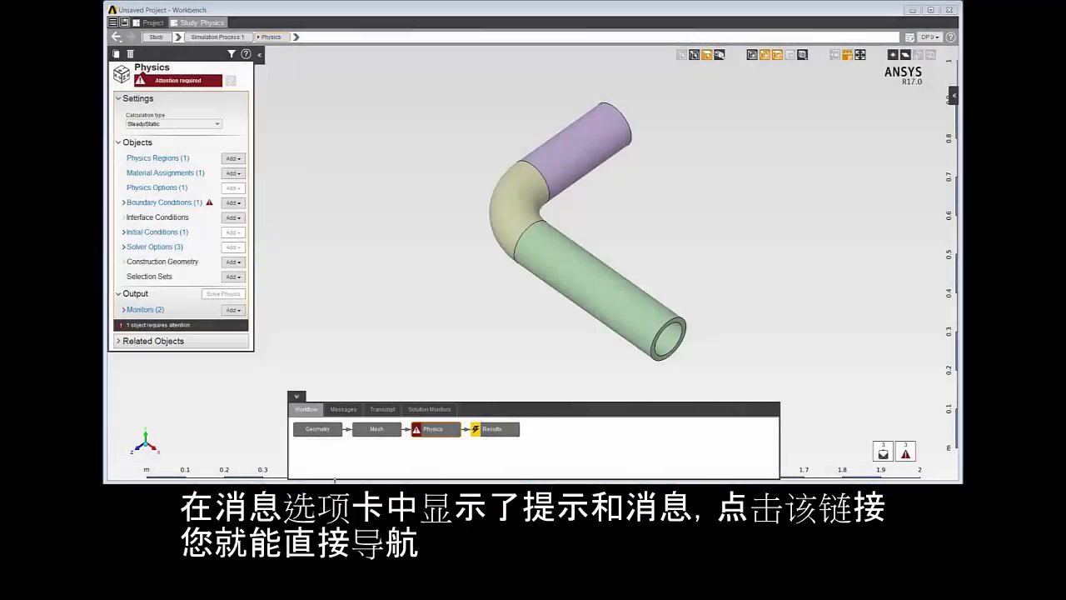
Open Inlet 1 from its attention message and check its status messages and the solution monitors.
click(344, 410)
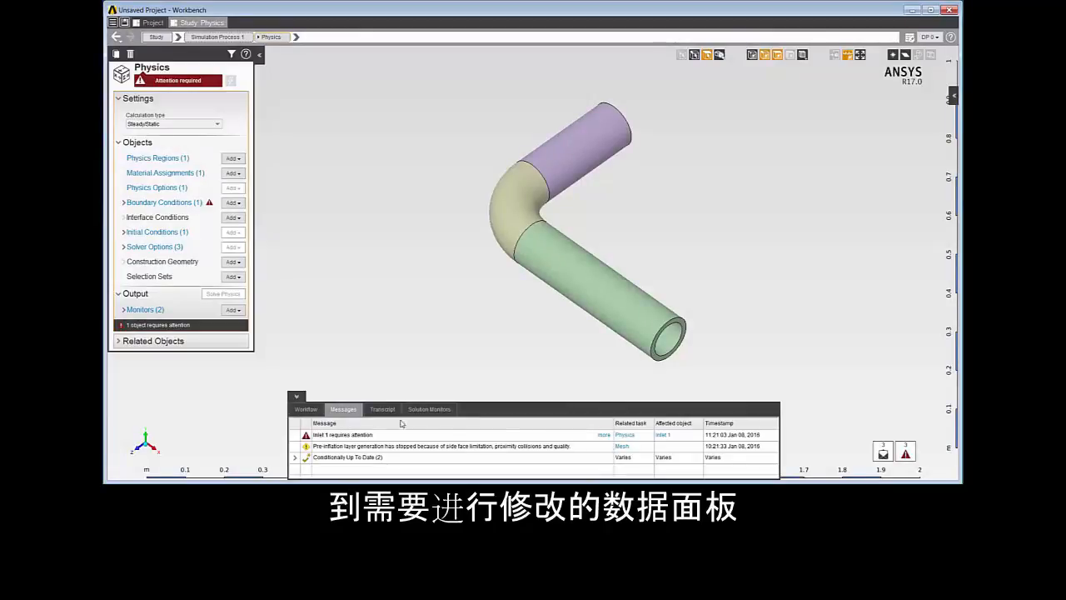
click(661, 436)
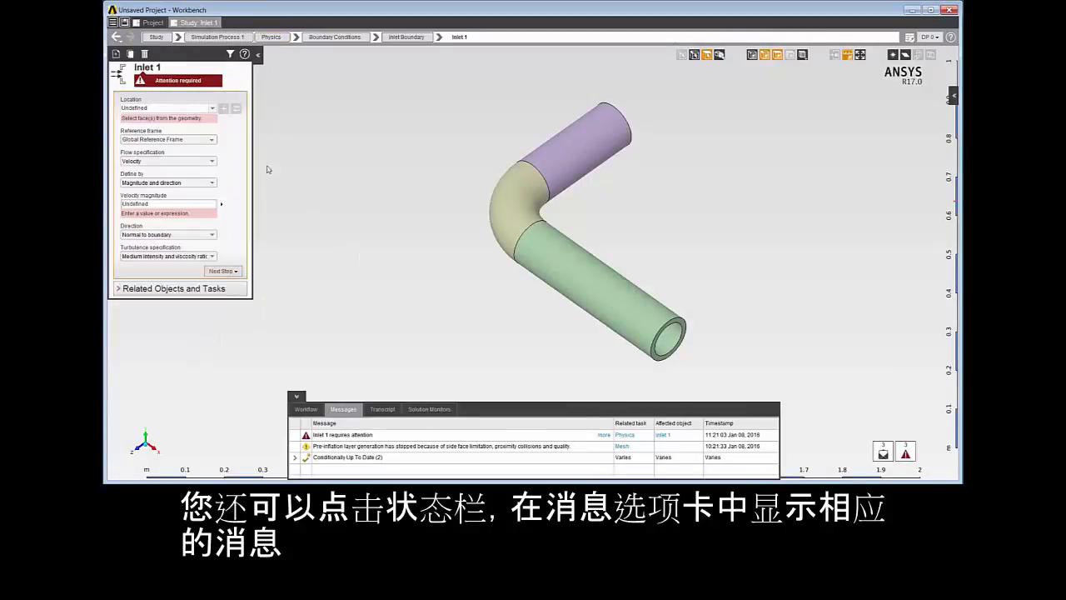
click(198, 82)
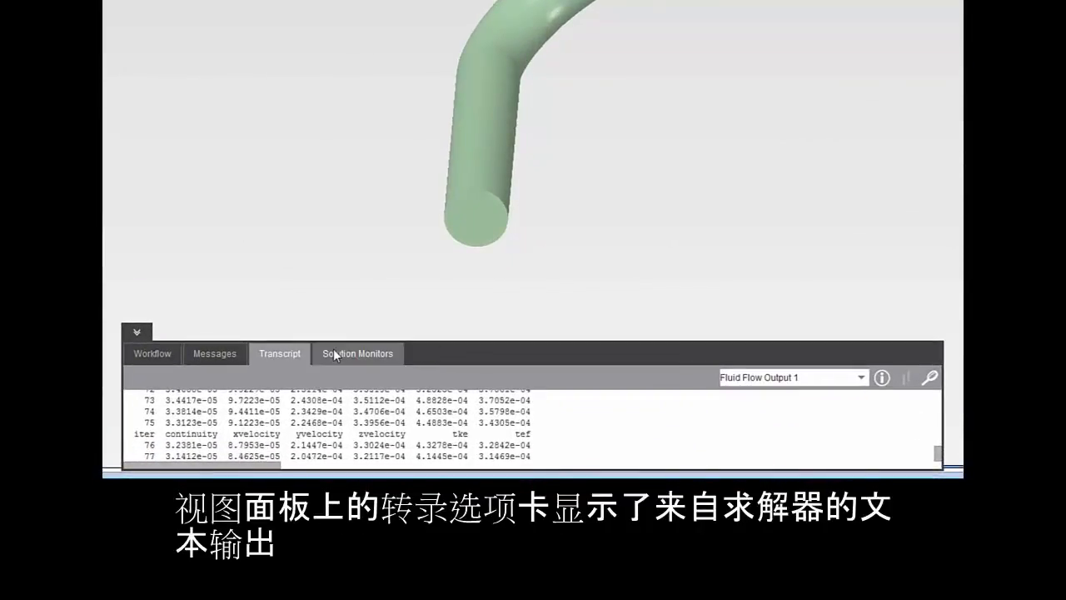
click(350, 355)
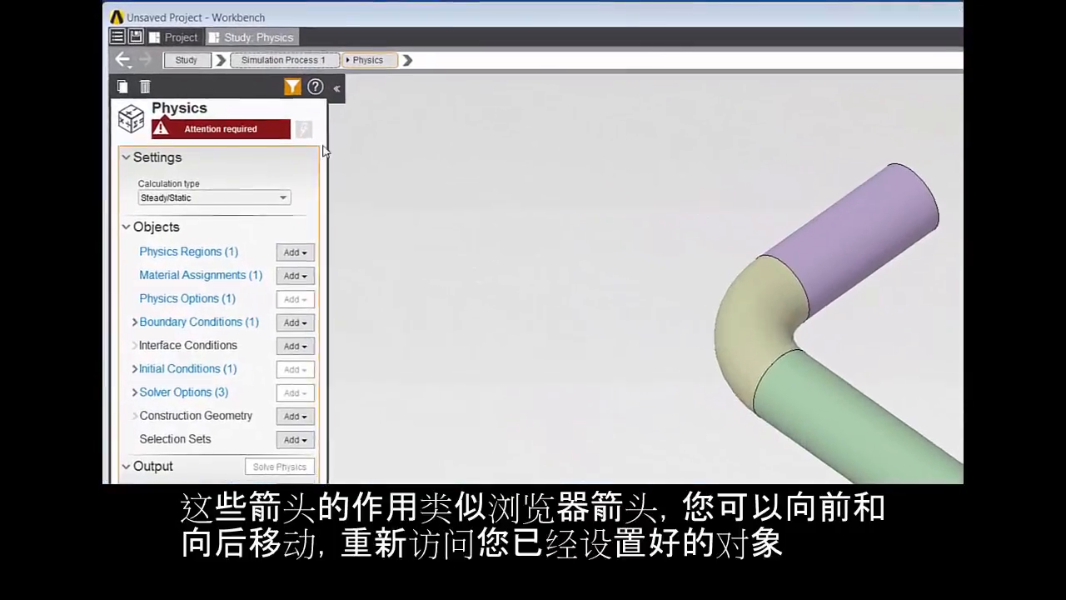
Browse the navigation history and the Physics object categories, and expand the task's boundary conditions.
click(128, 65)
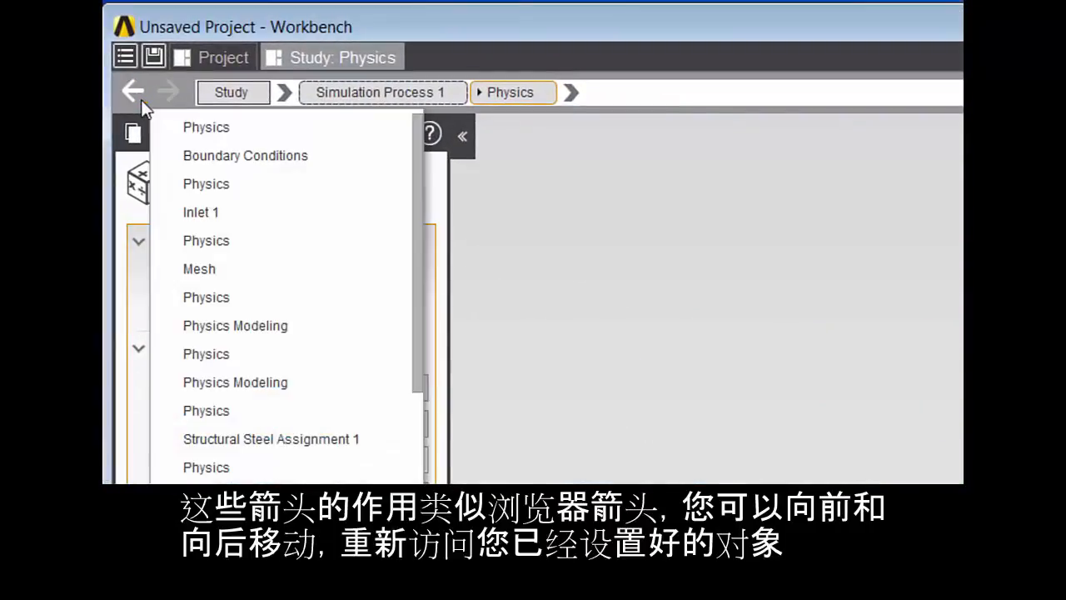
click(135, 84)
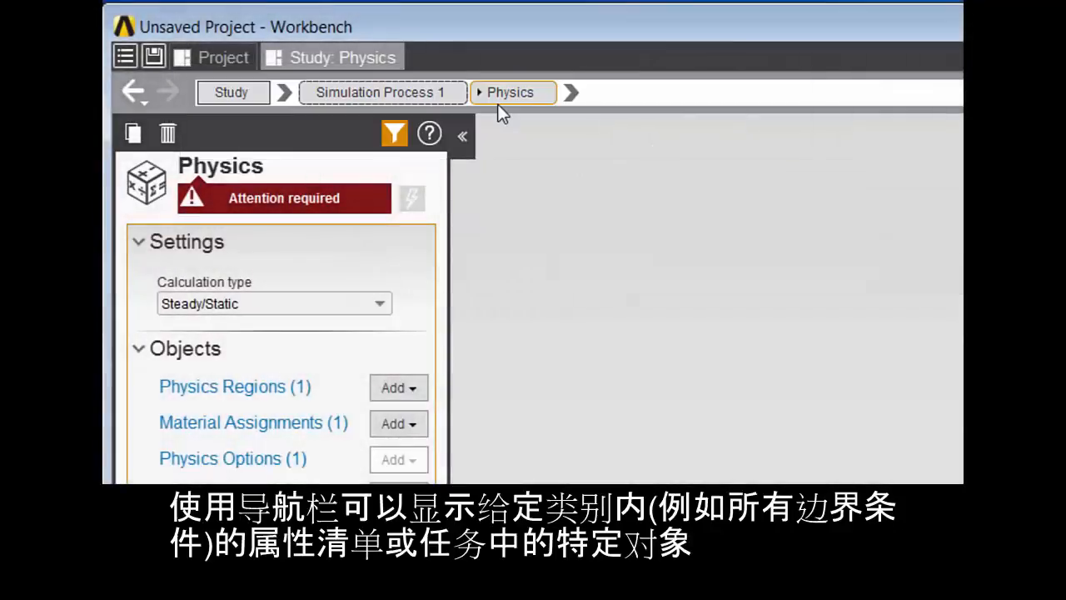
click(570, 92)
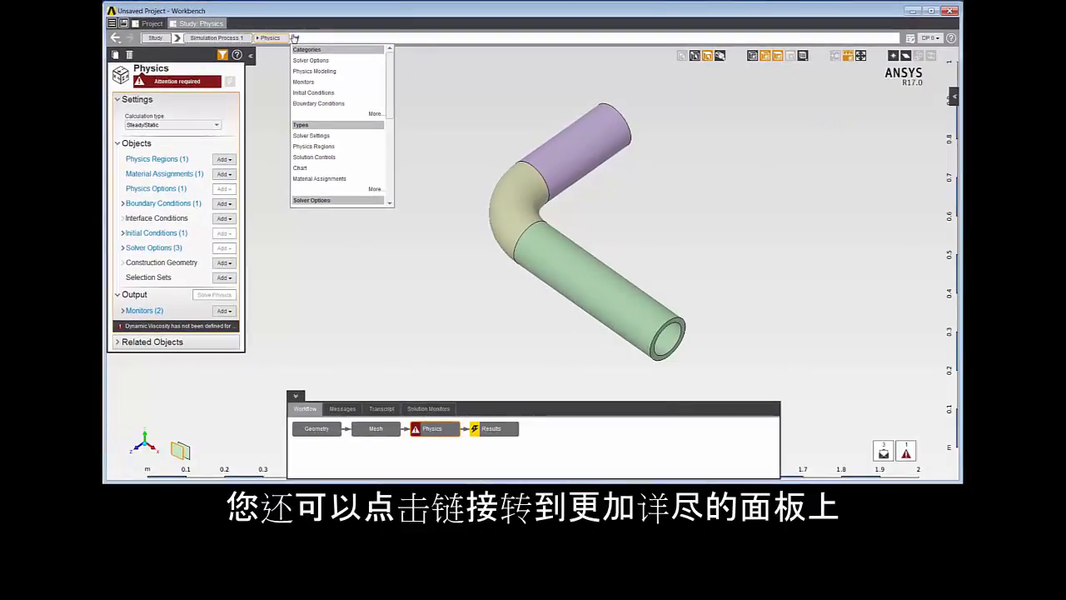
click(294, 38)
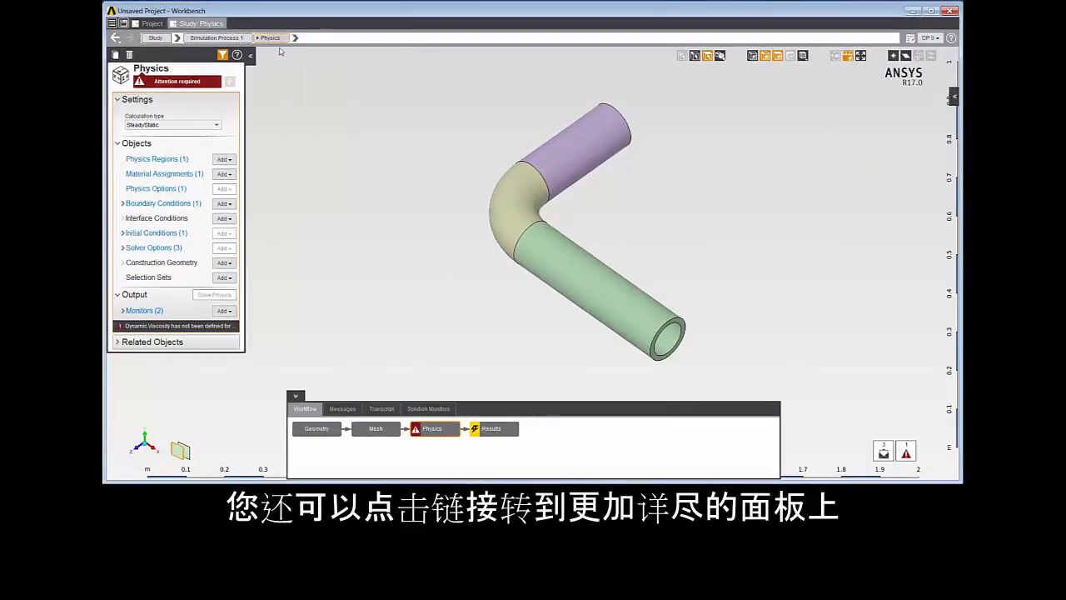
click(125, 204)
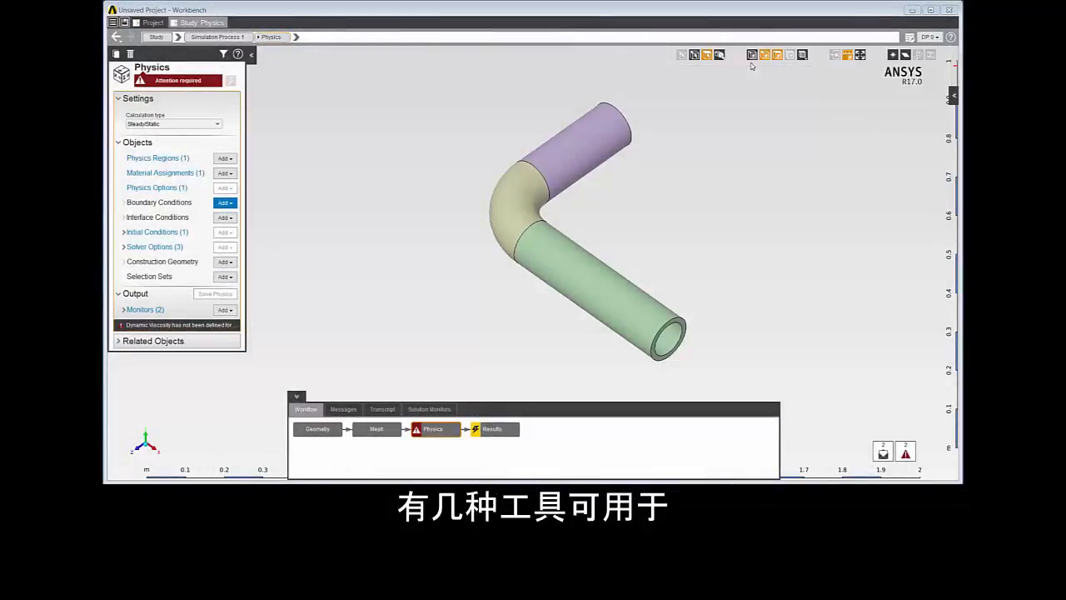
Select the long straight pipe section, and use face selection to pick its ring-shaped end face.
click(599, 286)
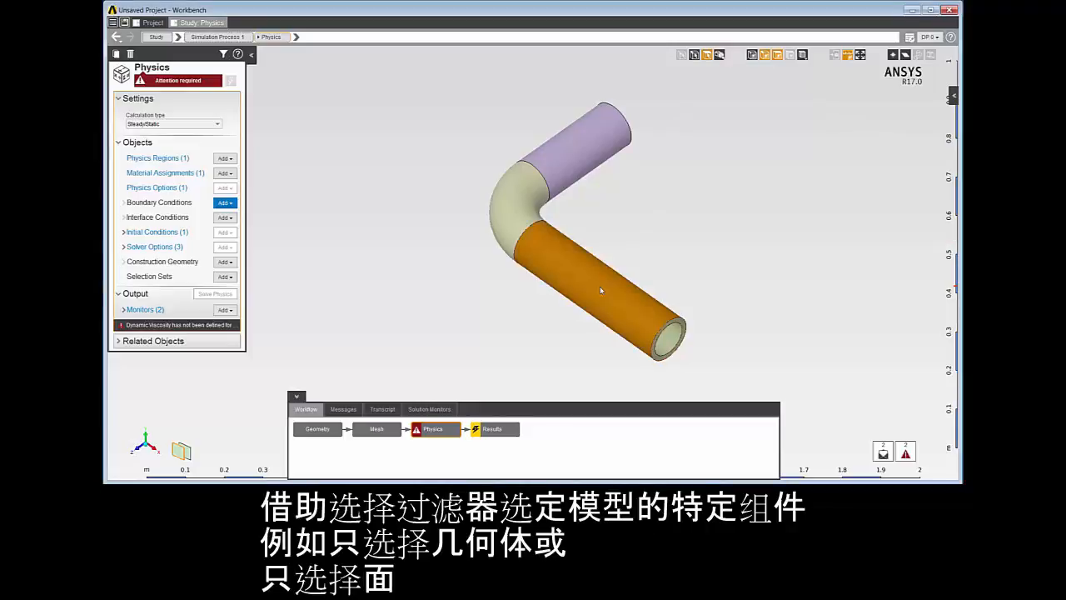
click(711, 75)
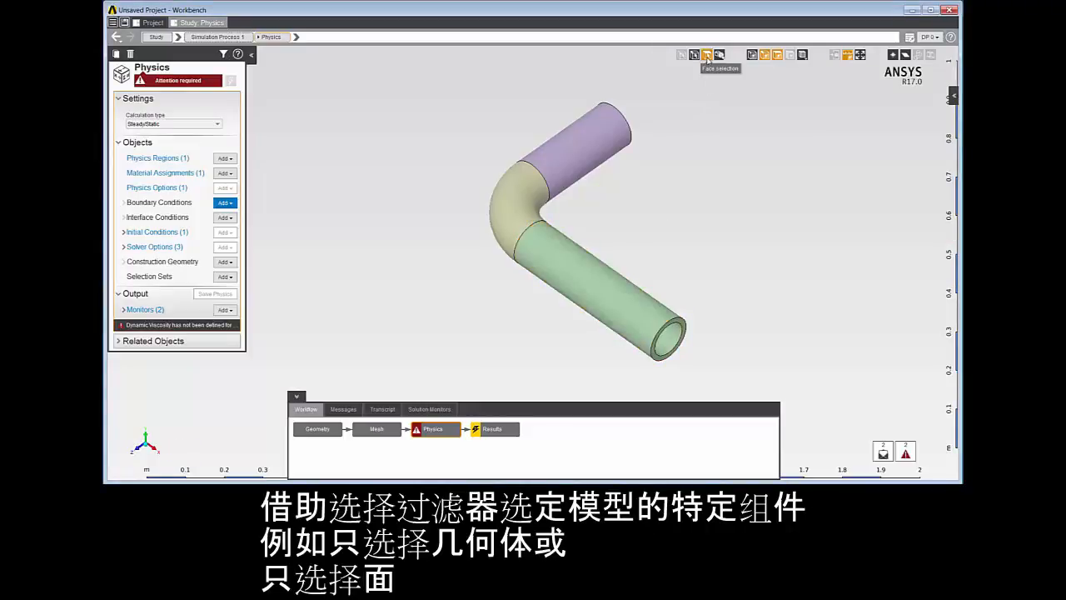
click(683, 326)
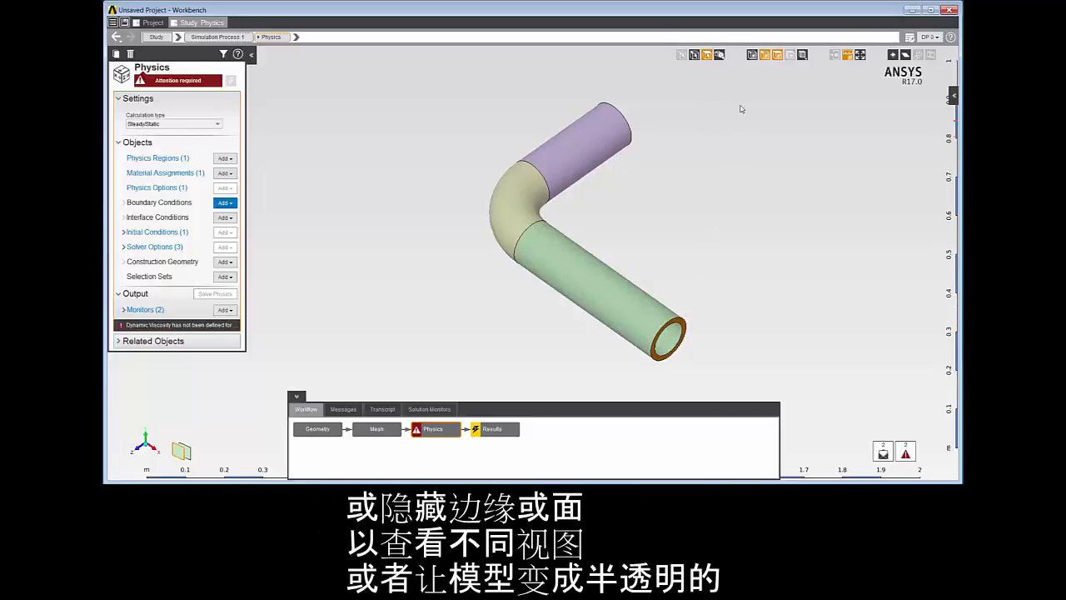
Hide and restore the model's edges, and do the same with its faces.
click(764, 57)
click(764, 56)
click(776, 56)
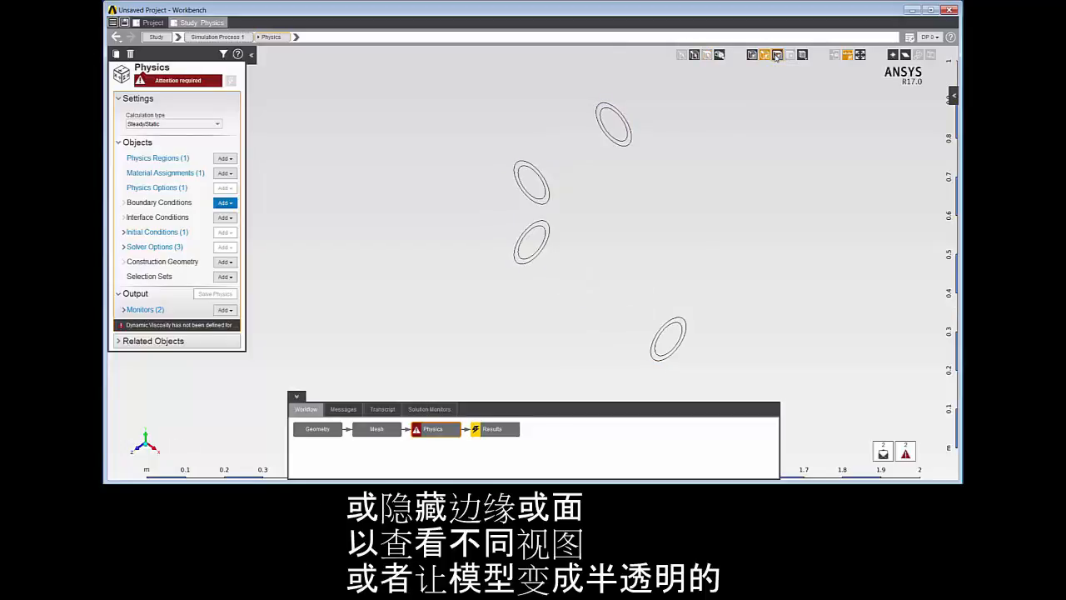
click(776, 56)
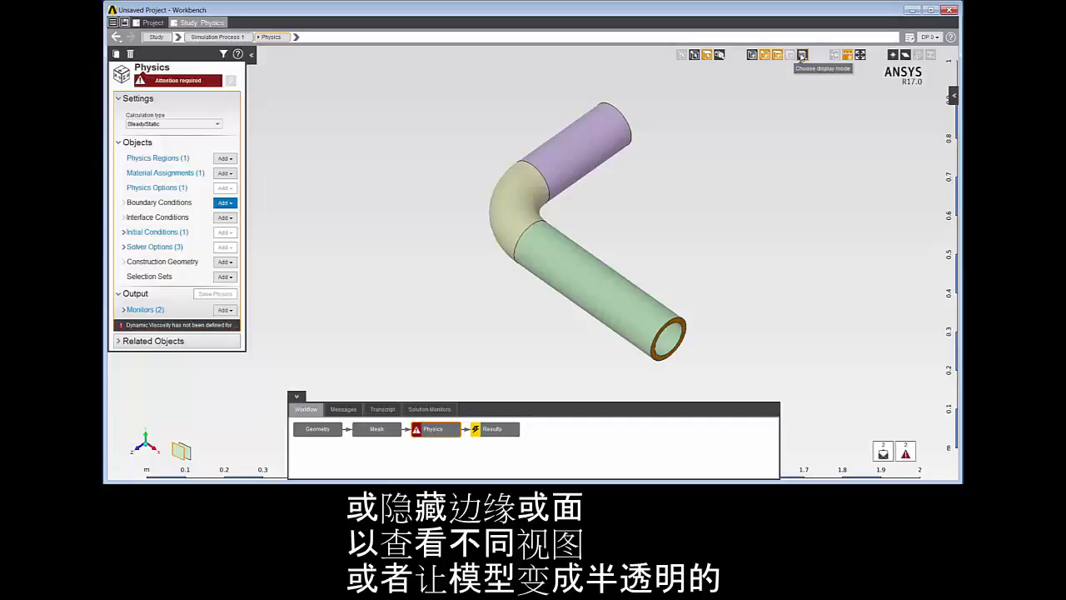
Display the pipe as translucent and with realistic enhanced rendering.
click(801, 55)
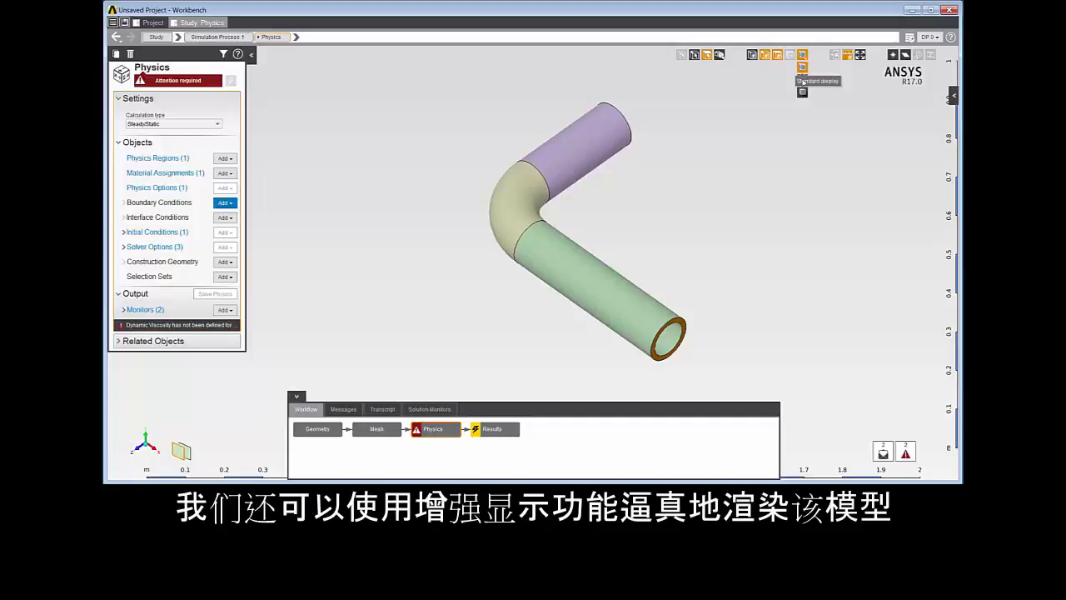
click(802, 80)
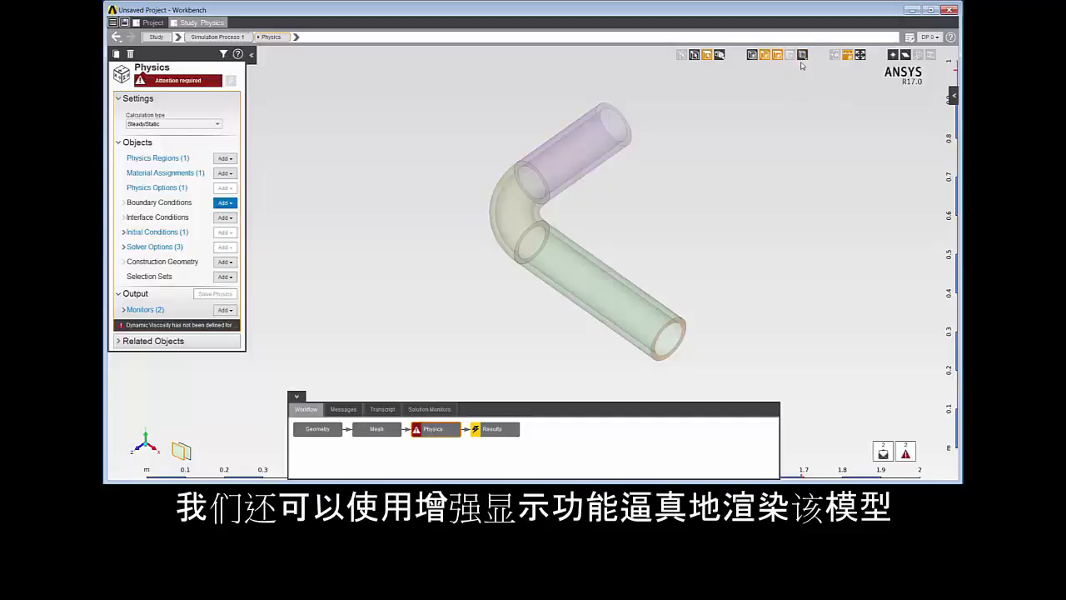
click(801, 55)
click(803, 94)
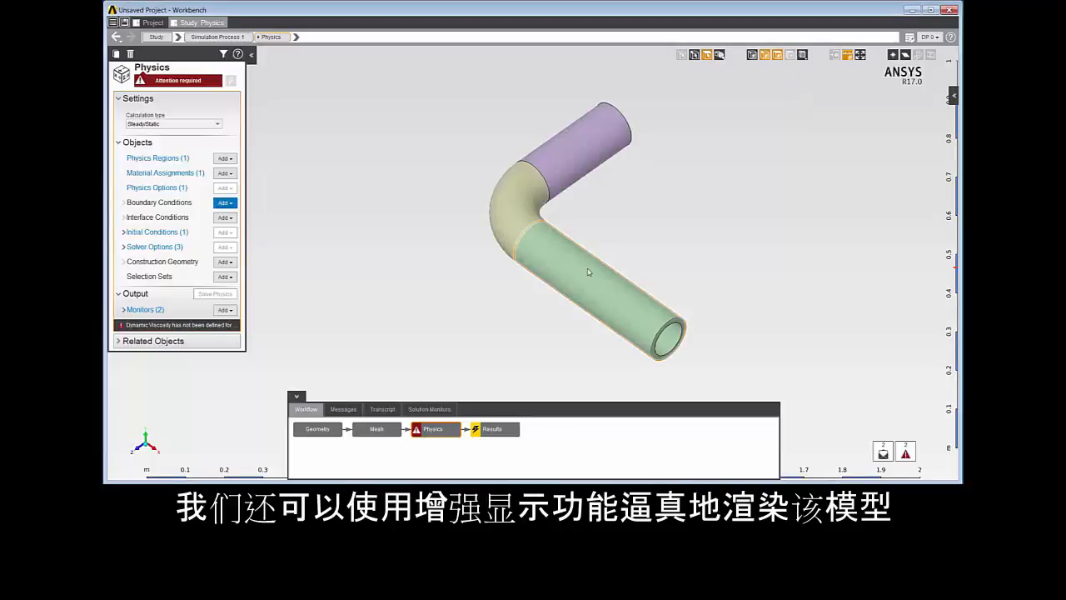
Select the long pipe section, cycle through its internal geometry with the Topology Selector, and clear the selection.
click(574, 295)
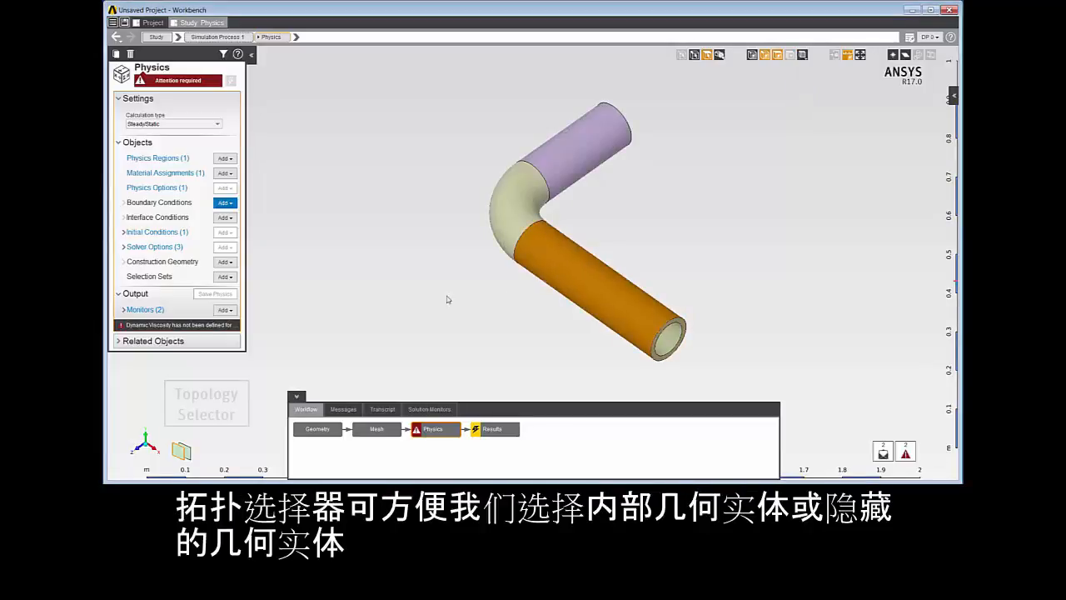
click(183, 451)
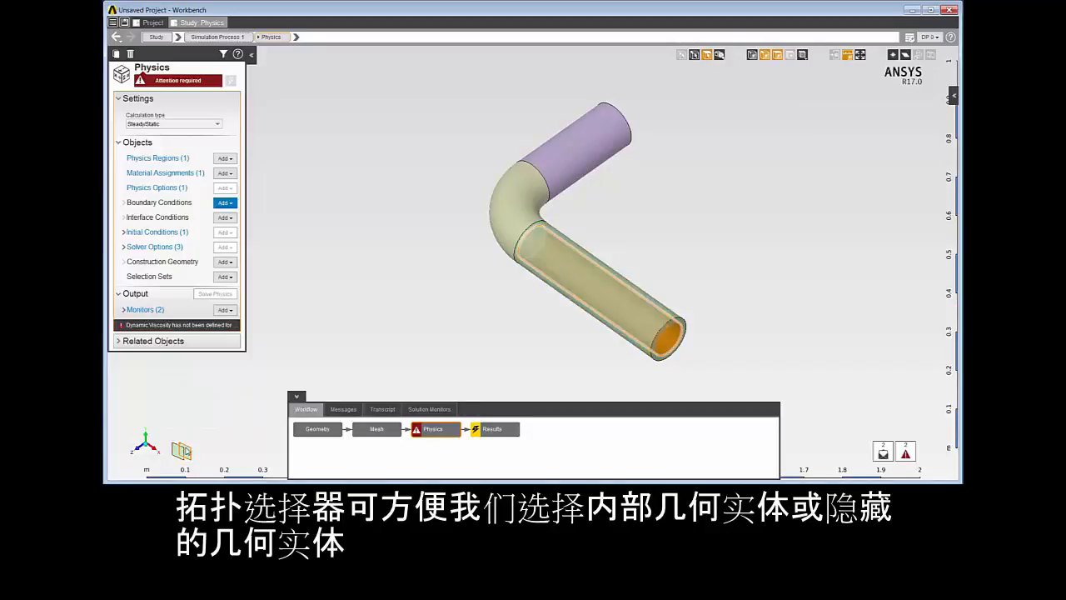
click(182, 450)
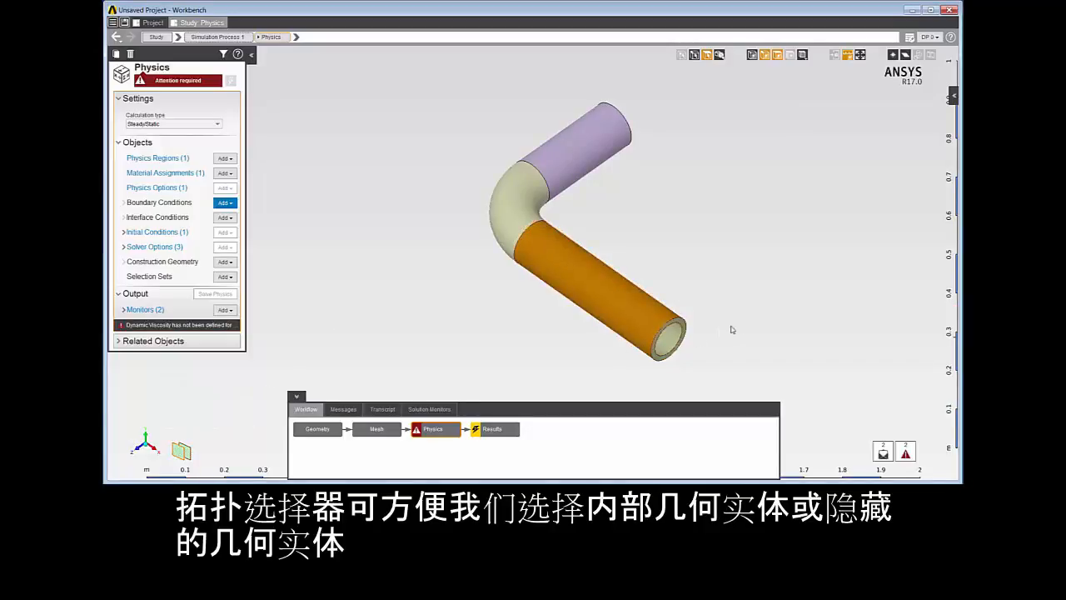
click(765, 315)
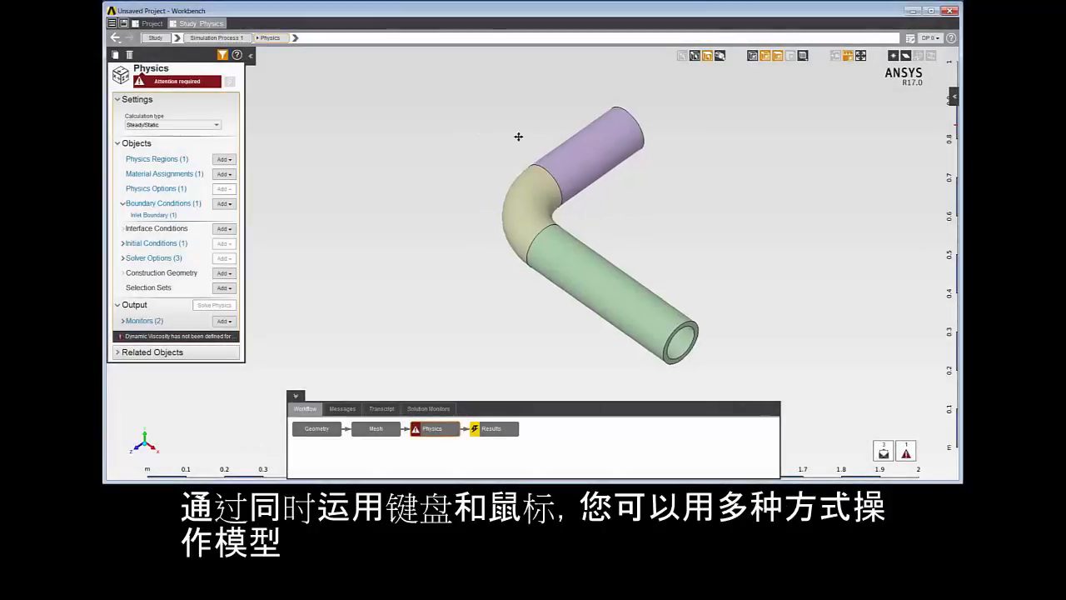
Re-center the model and box-select the entire pipe.
ctrl+right_drag(518, 136, 305, 117)
scroll(380, 138, up, 5)
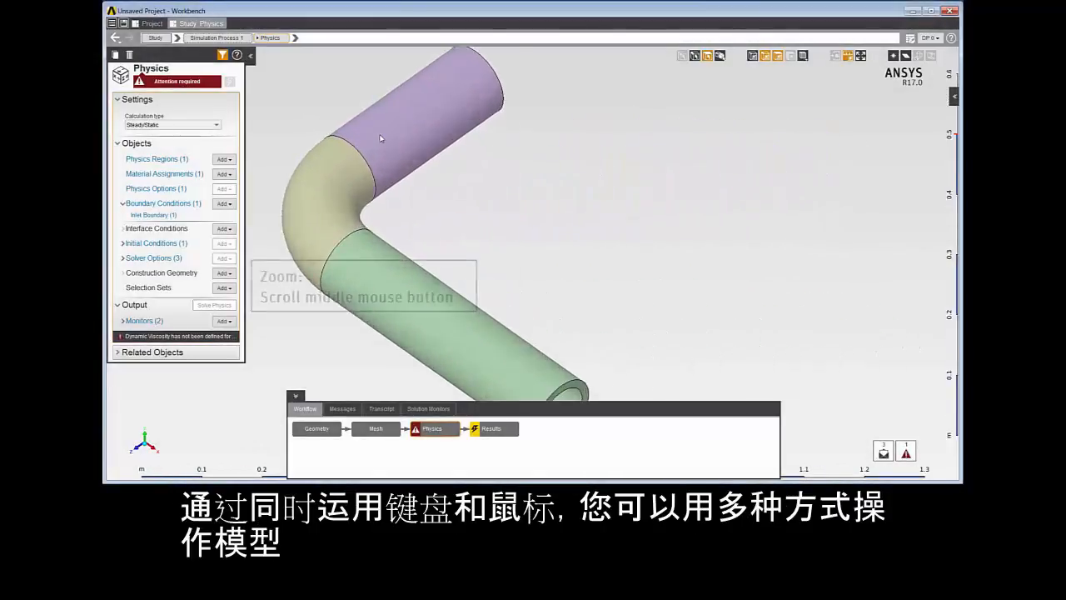
scroll(381, 138, down, 4)
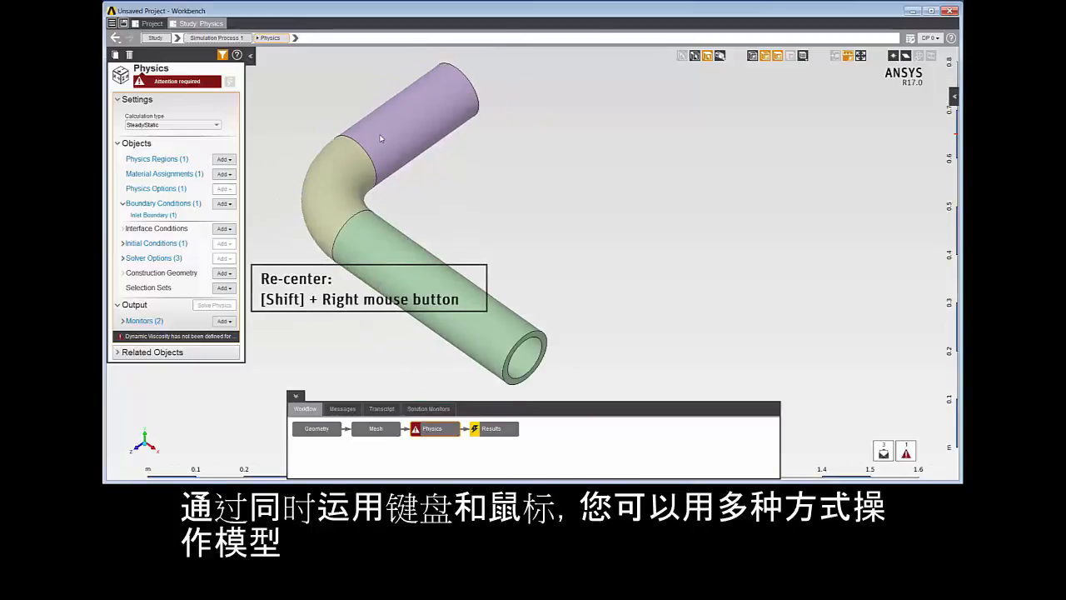
shift+right_click(380, 138)
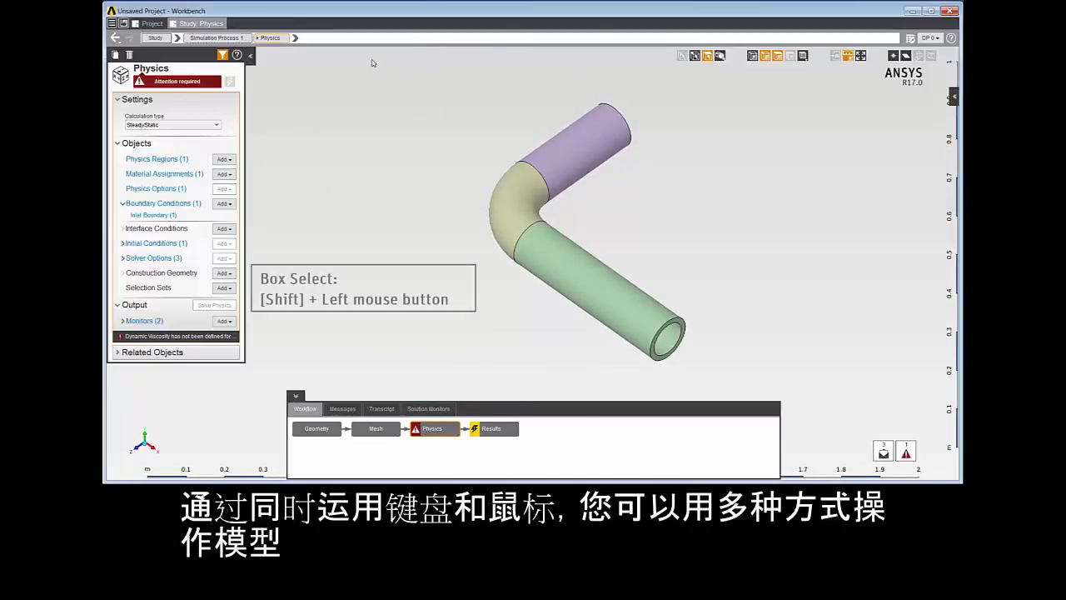
shift+drag(381, 71, 793, 372)
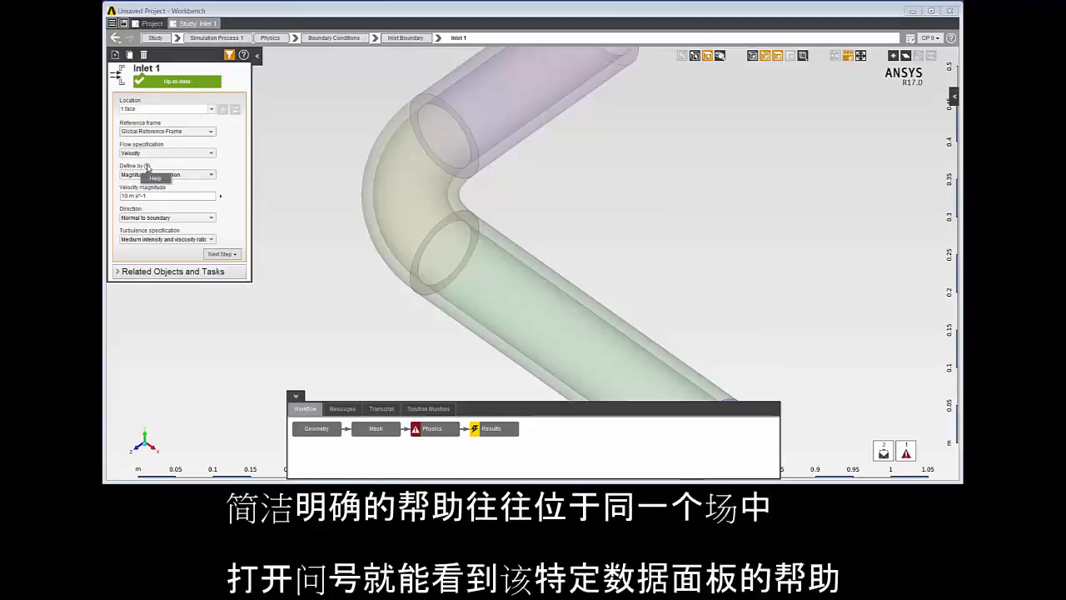
Open the help for the Define by field and the Inlet panel, and read the Specifying Velocity Inlets topic.
click(148, 168)
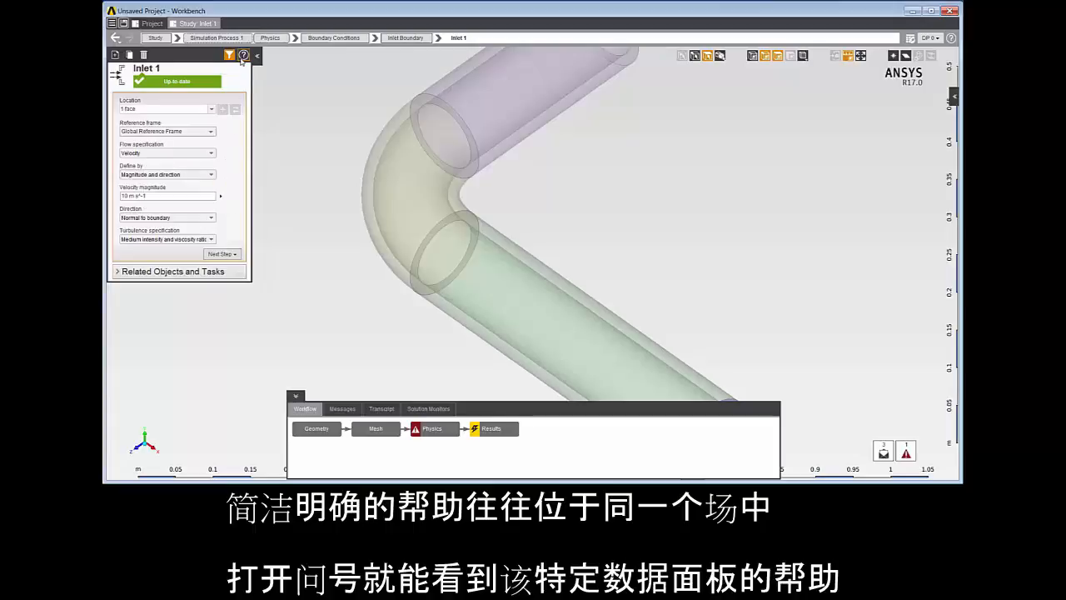
click(243, 55)
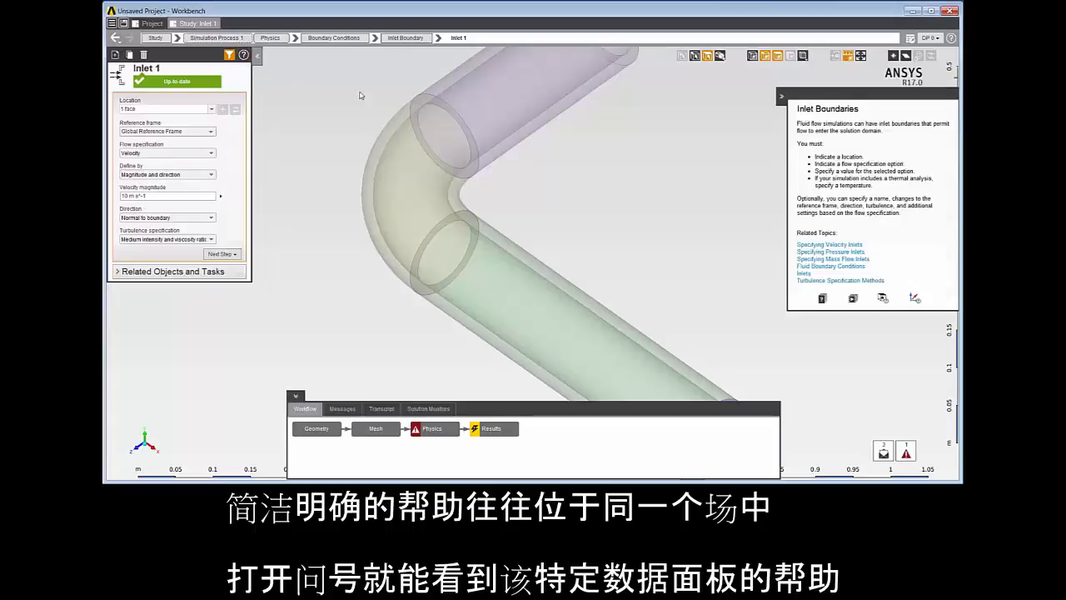
click(819, 245)
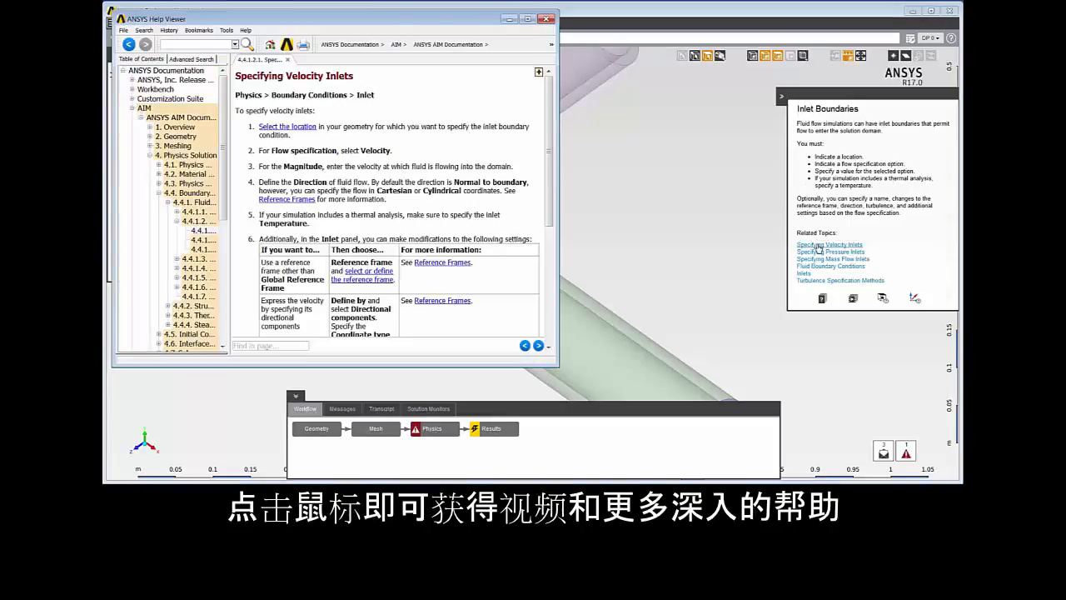